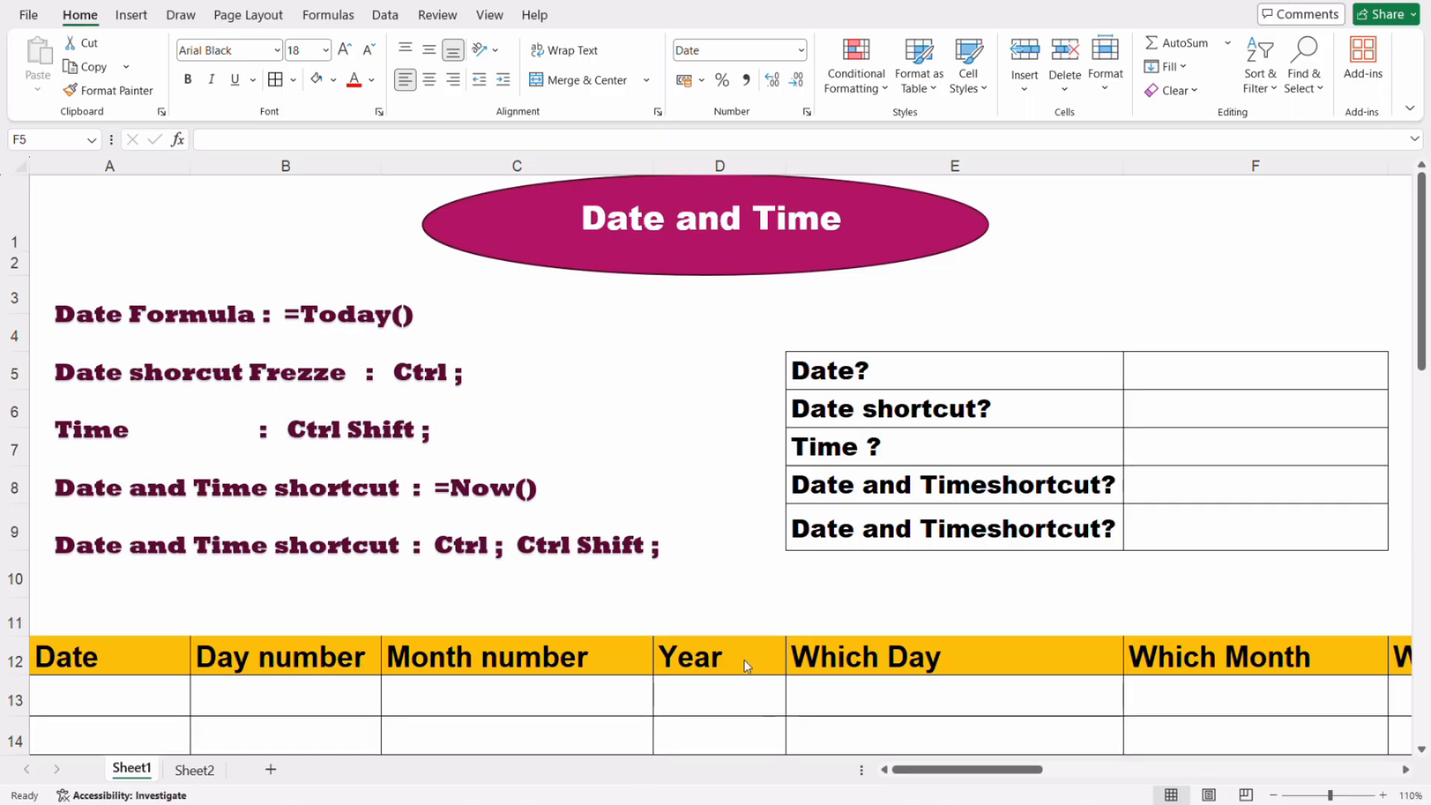
Enter =TODAY() in cell F5 beside "Date?" and check the date against the system calendar
left_click(926, 768)
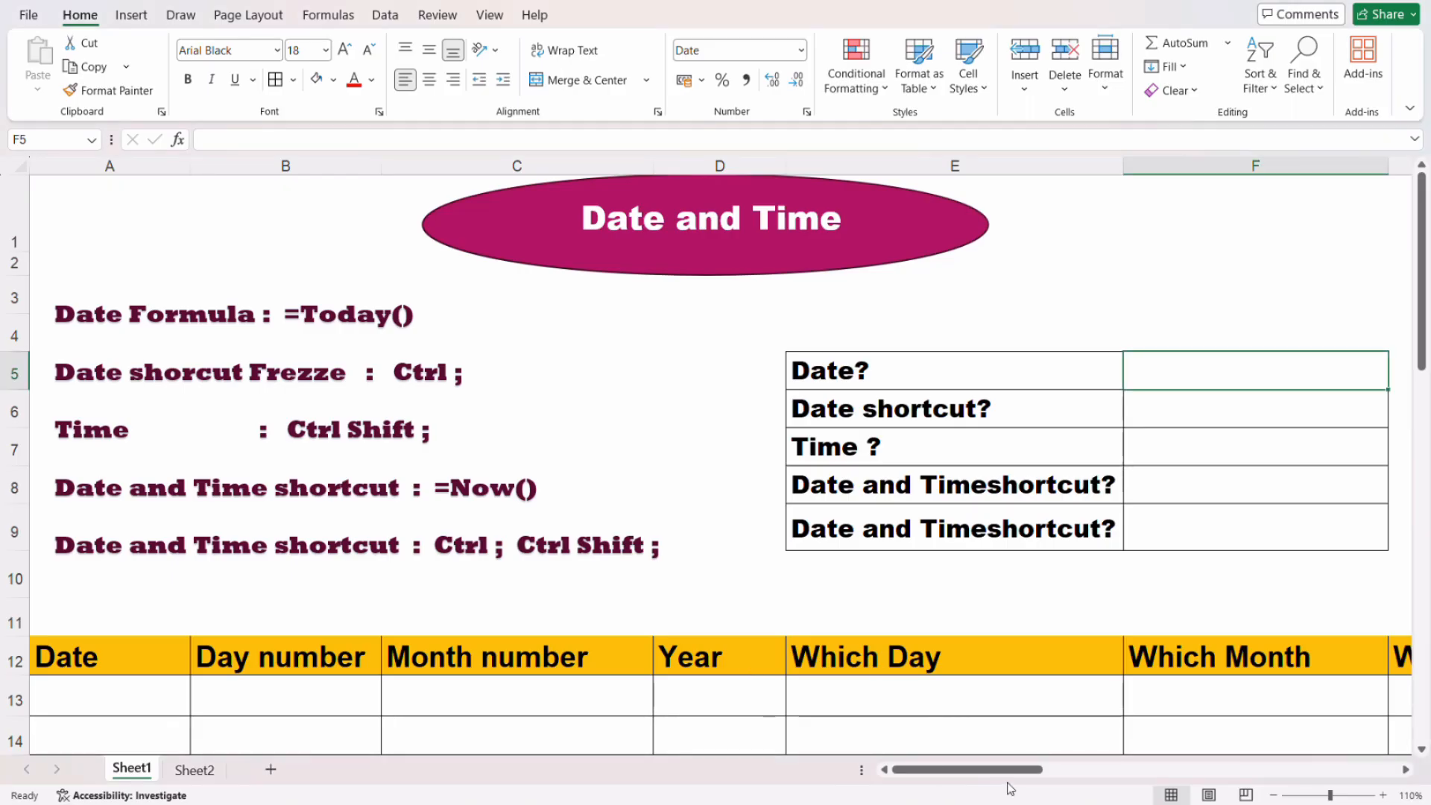
left_click_drag(1013, 775, 927, 795)
type("=to")
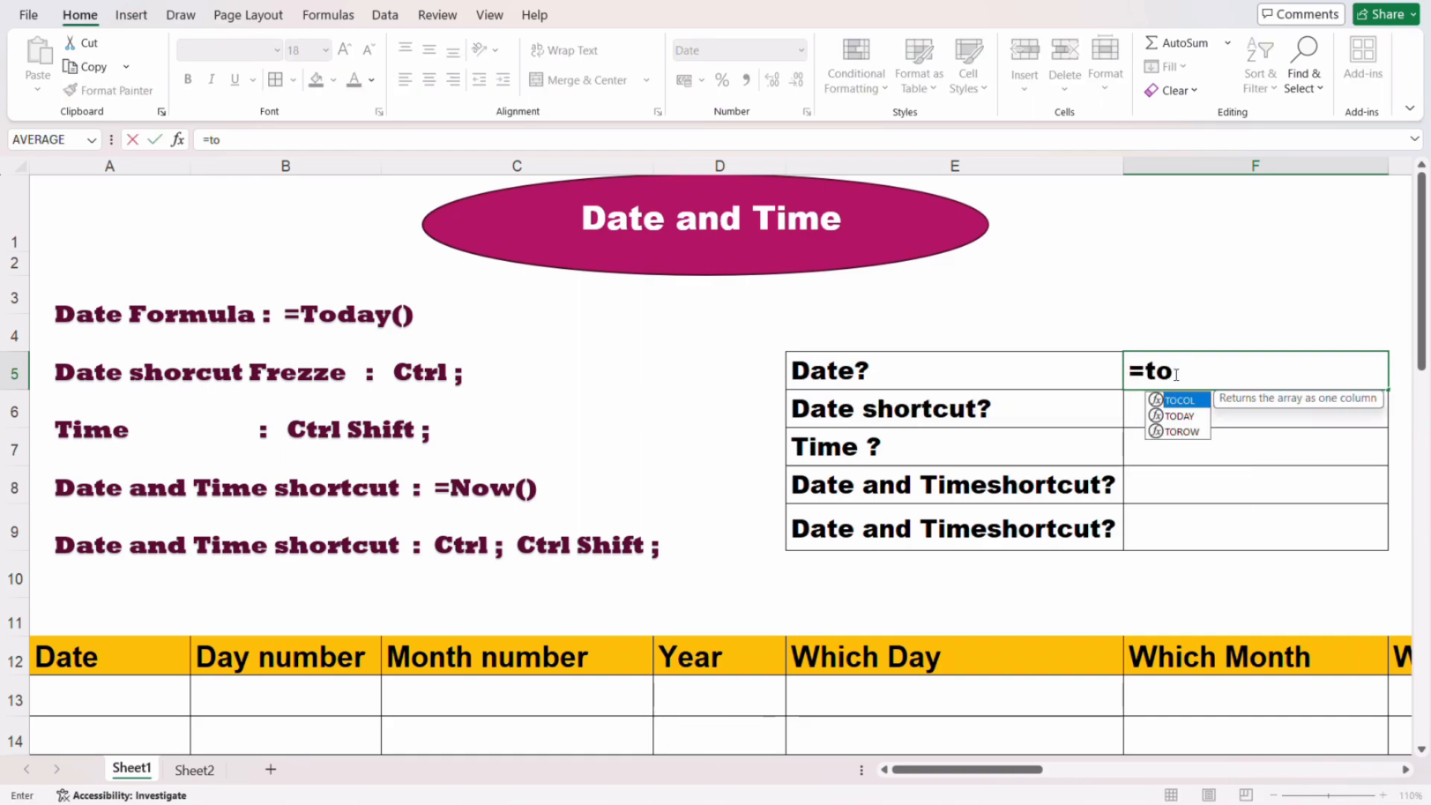
double_click(1178, 415)
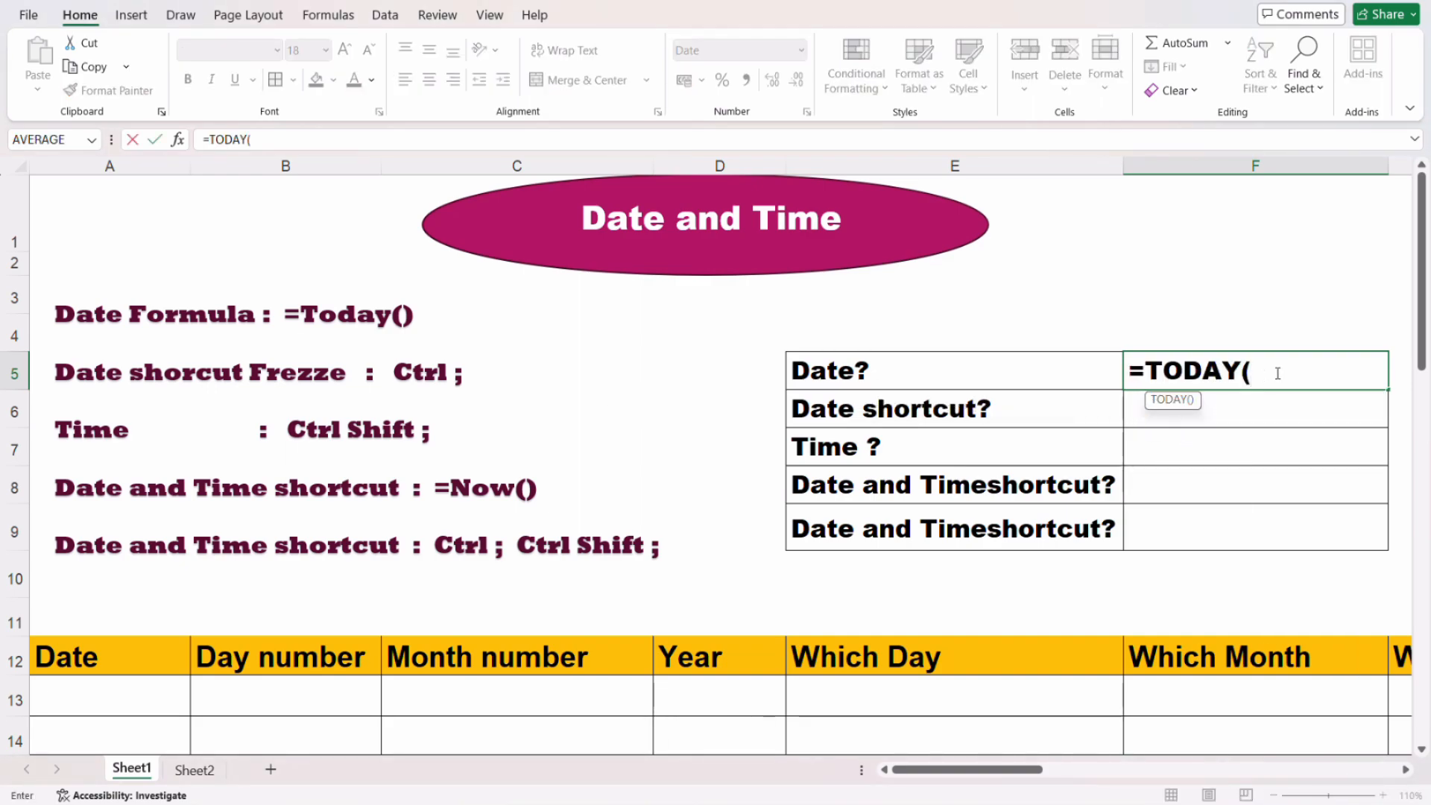
type(")")
key("Return")
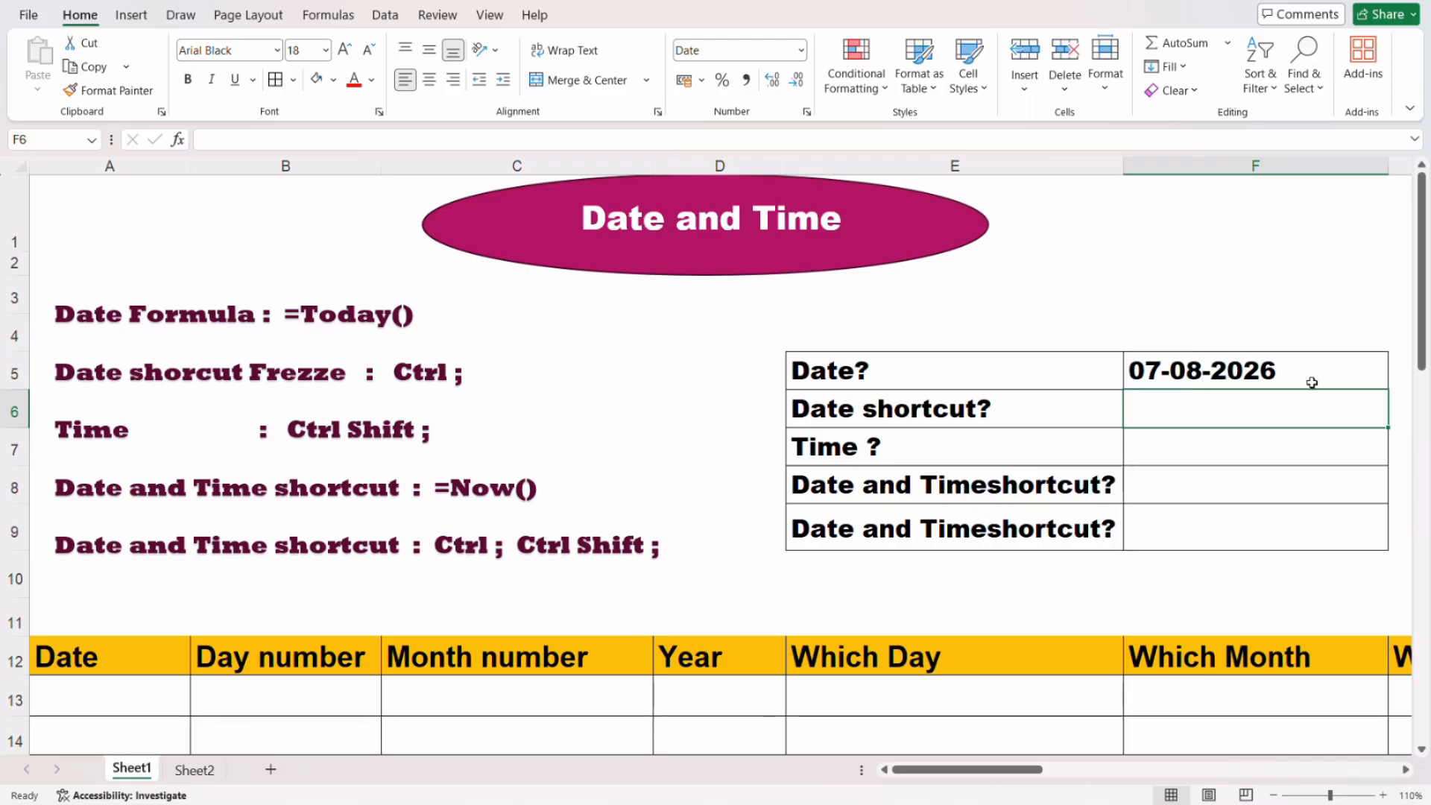
left_click(1376, 804)
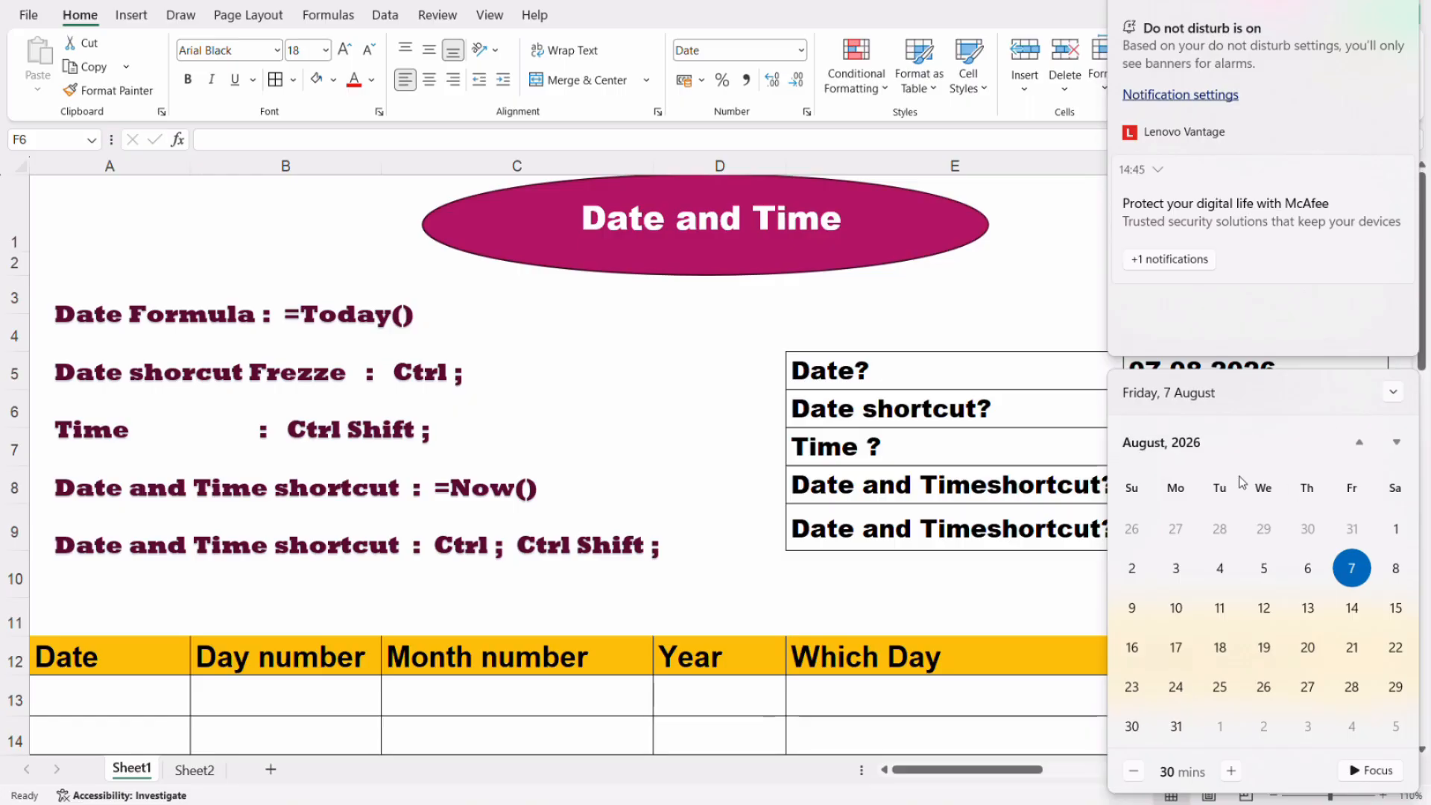
left_click(1025, 283)
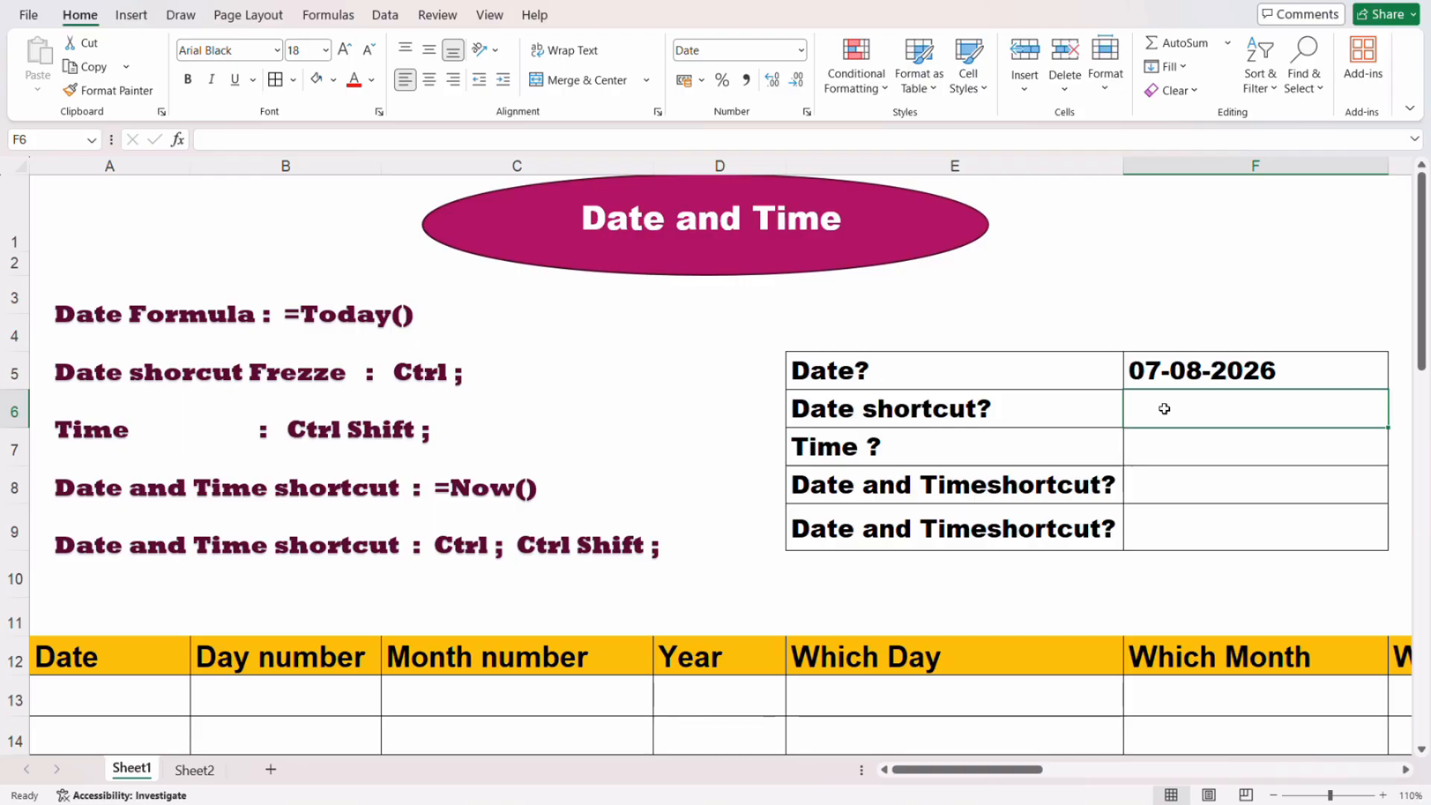
Insert today's date as a fixed value in F6 and compare its content with the formula in F5
key("ctrl+semicolon")
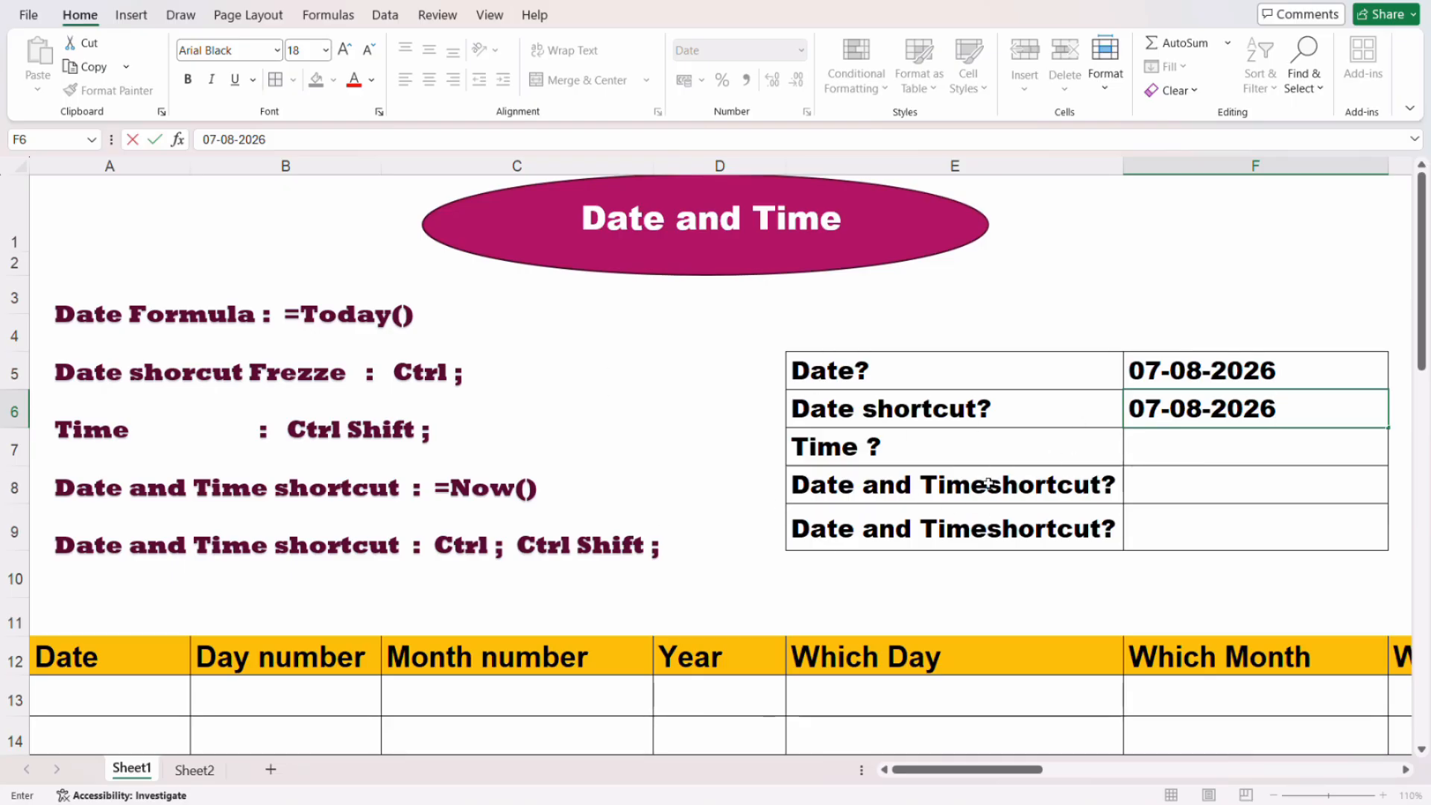
left_click(1208, 379)
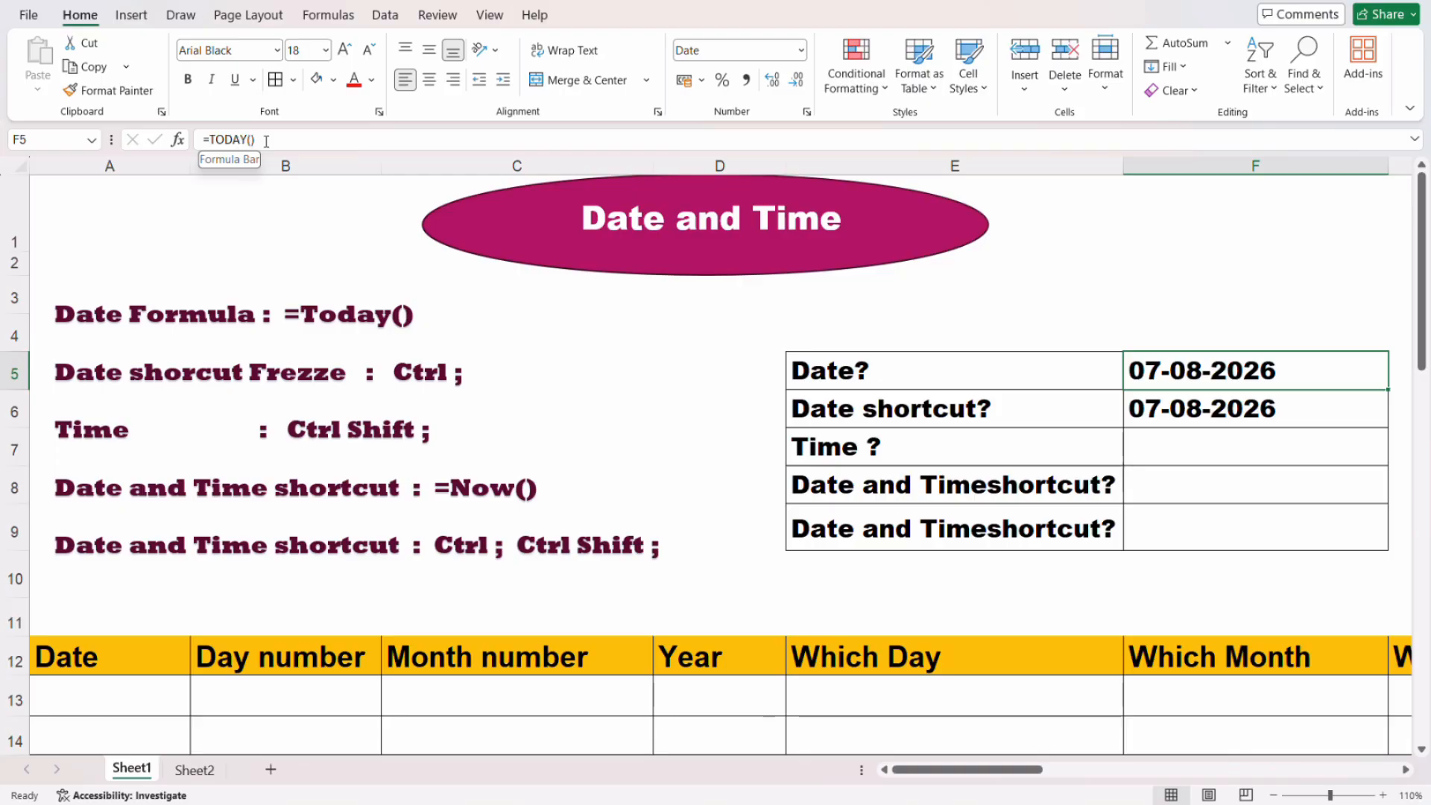
left_click(1175, 412)
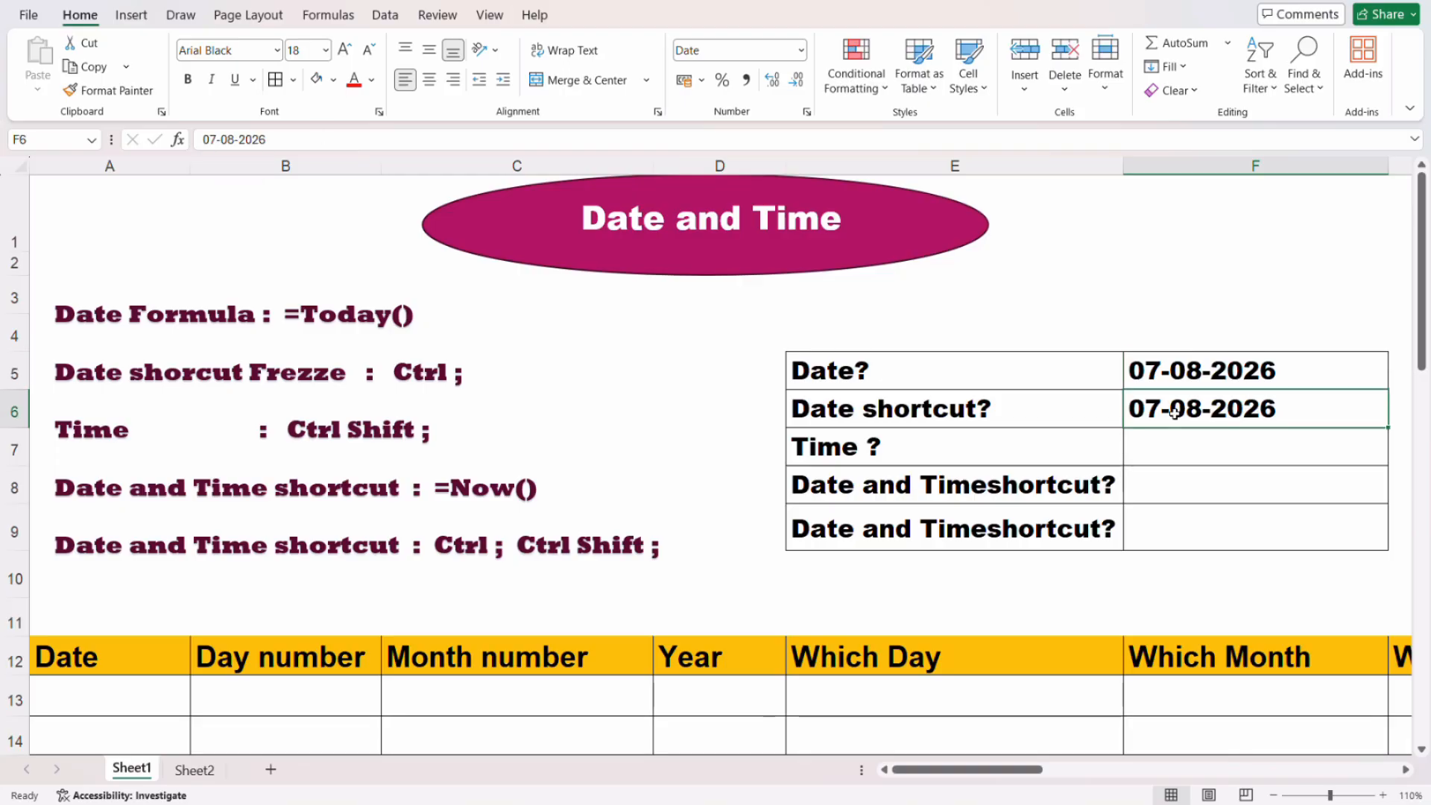
Change the label in E6 to "Date shortcut Freeze?"
left_click(995, 410)
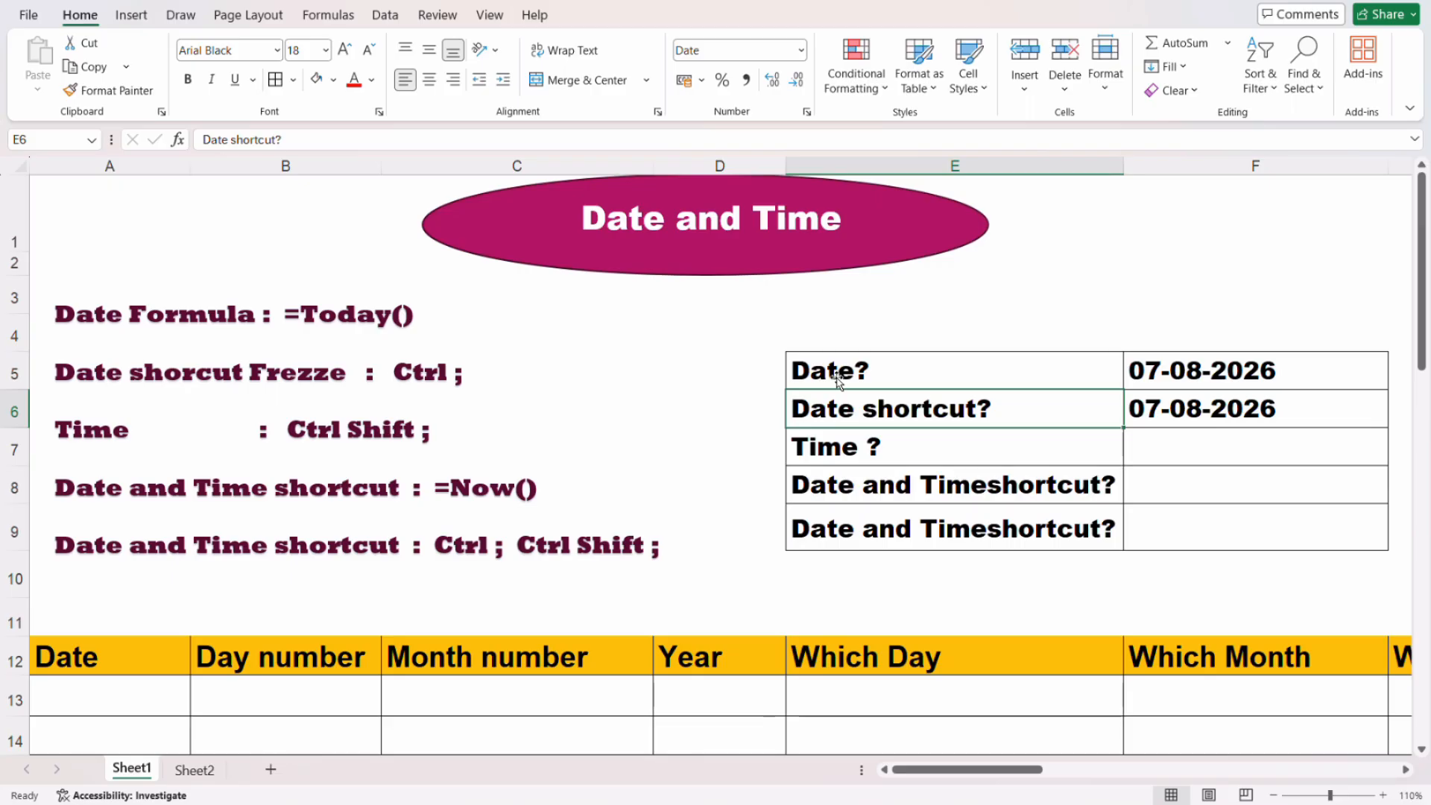
left_click(276, 140)
type("Free")
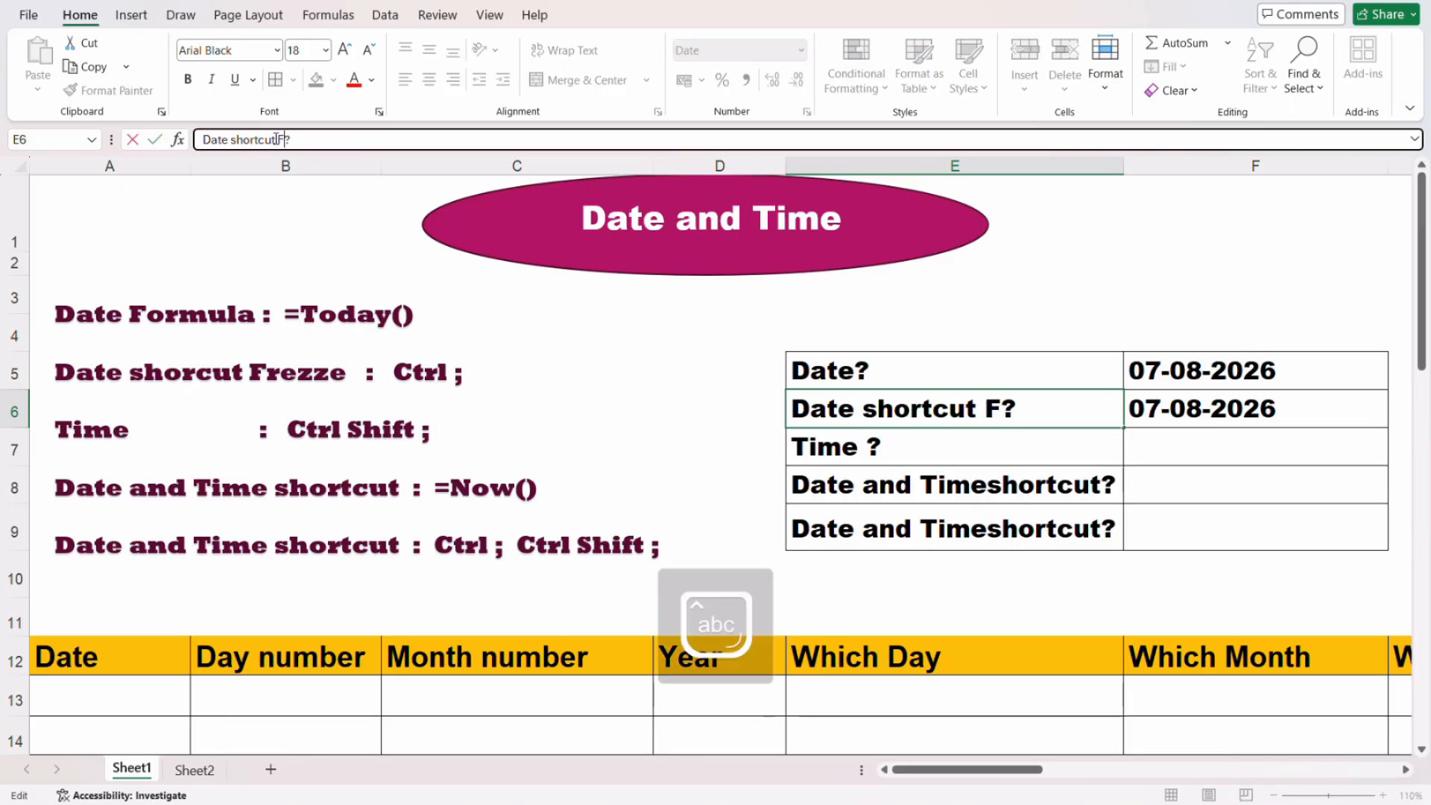
type("ze")
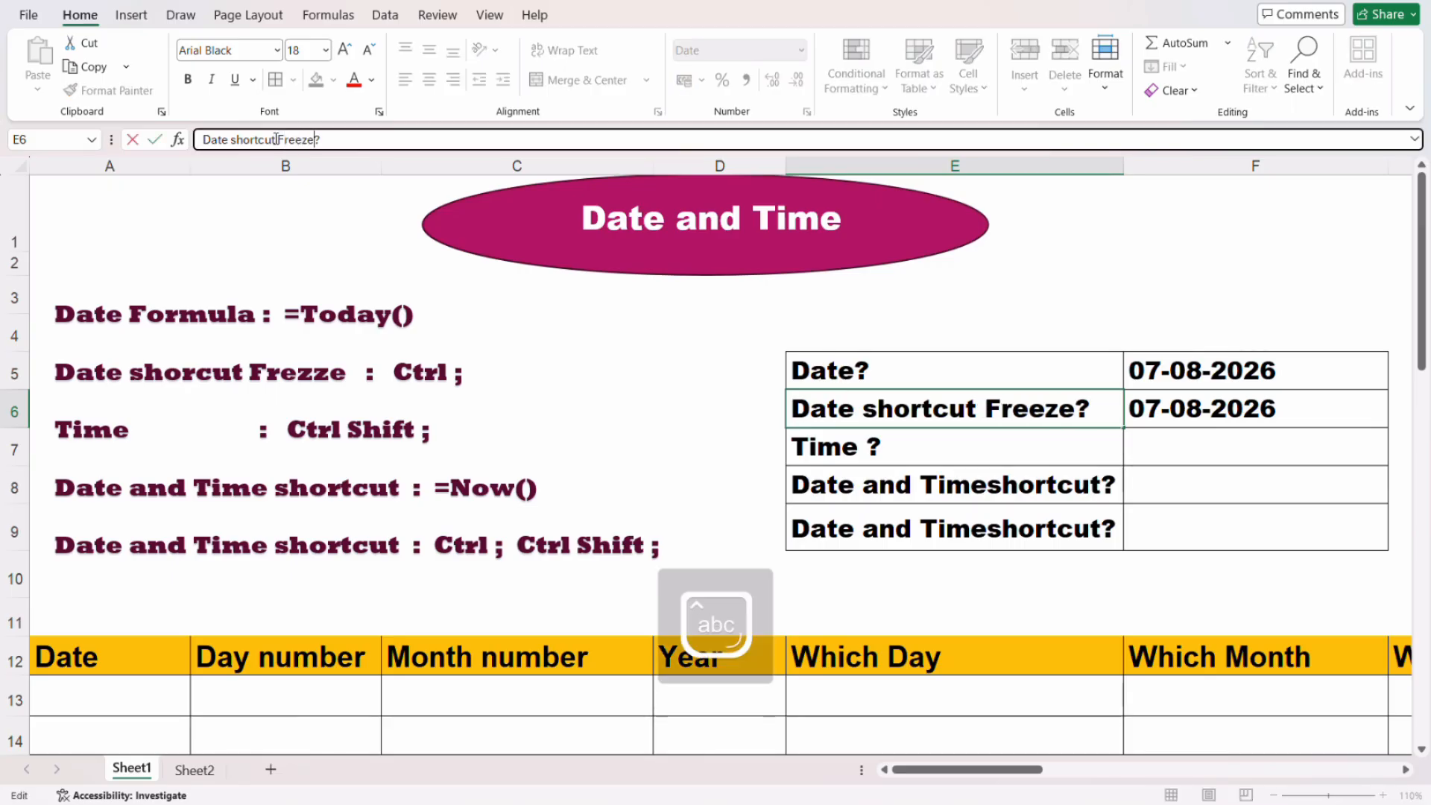
left_click(1098, 415)
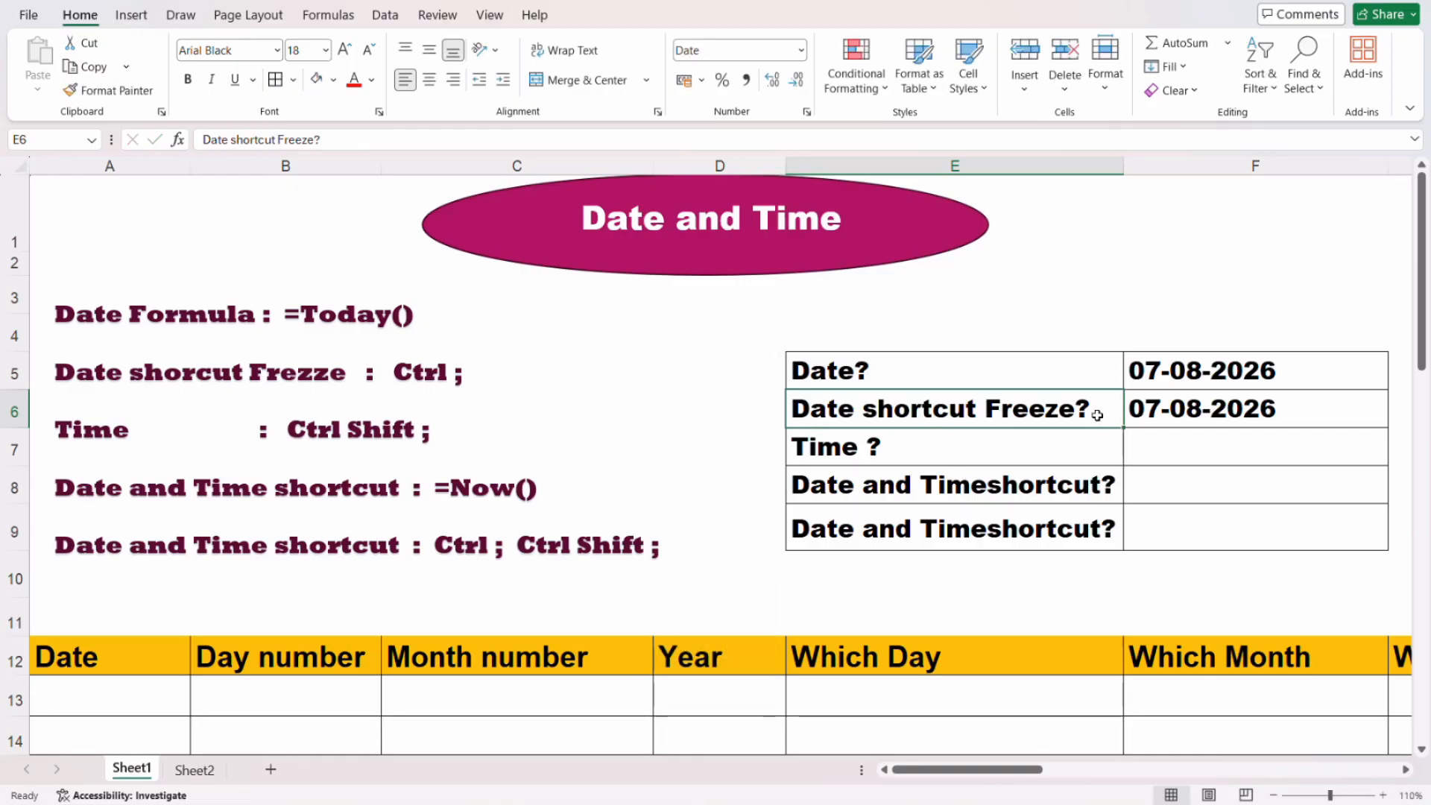
Insert the current time as a fixed value in F7 beside "Time ?"
left_click(1160, 448)
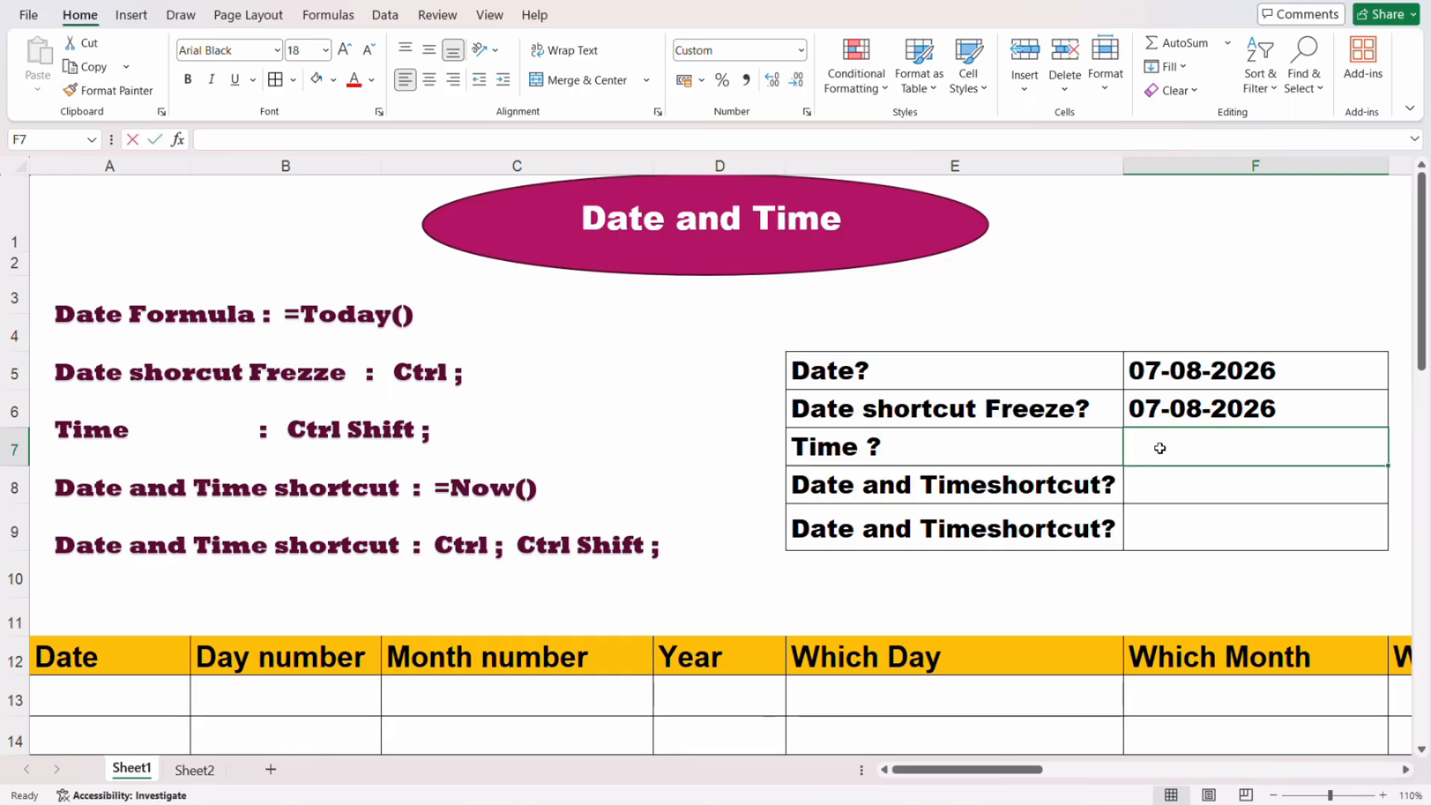
key("ctrl+shift+semicolon")
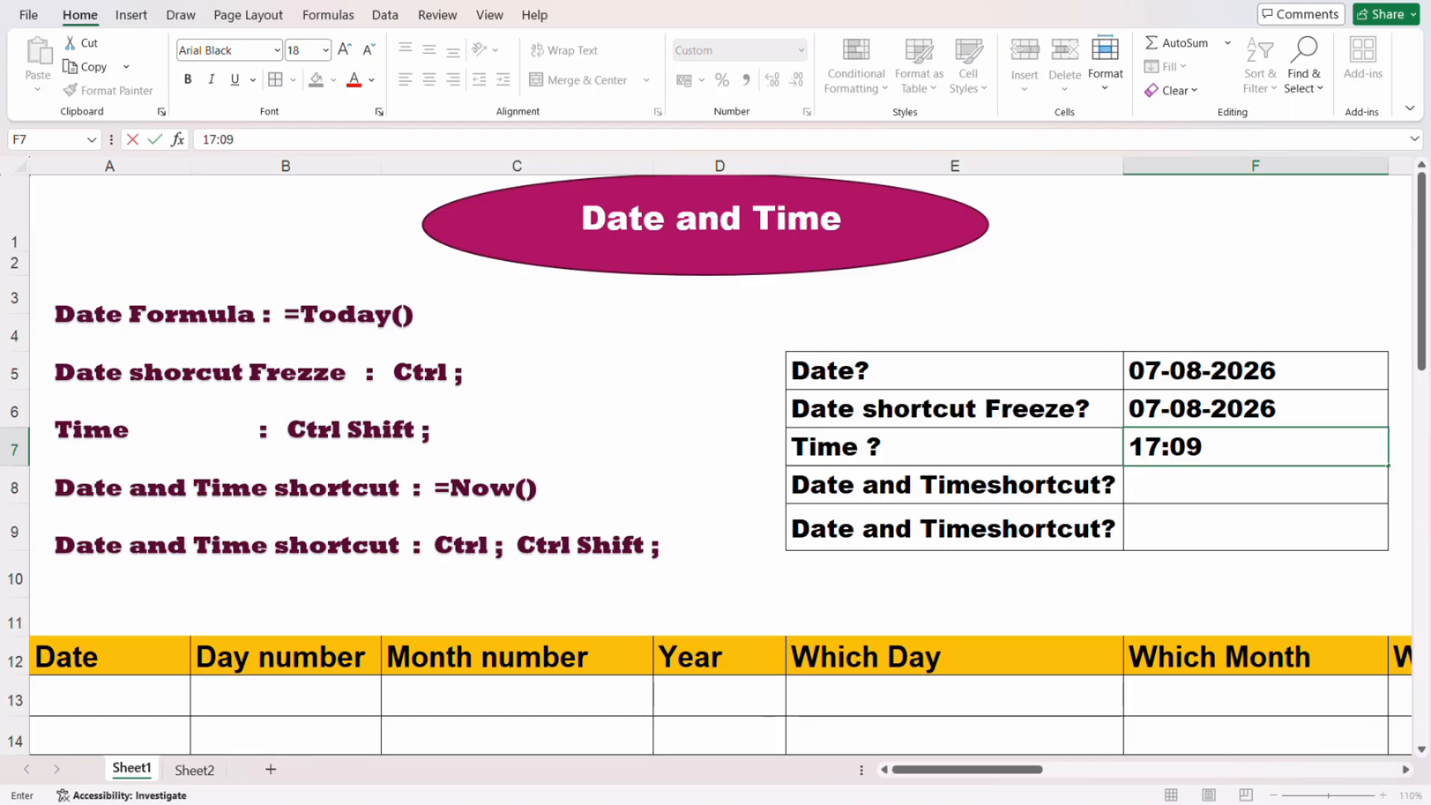
Enter =NOW() in F8, and insert the current date and time as a fixed value in F9
left_click(1177, 487)
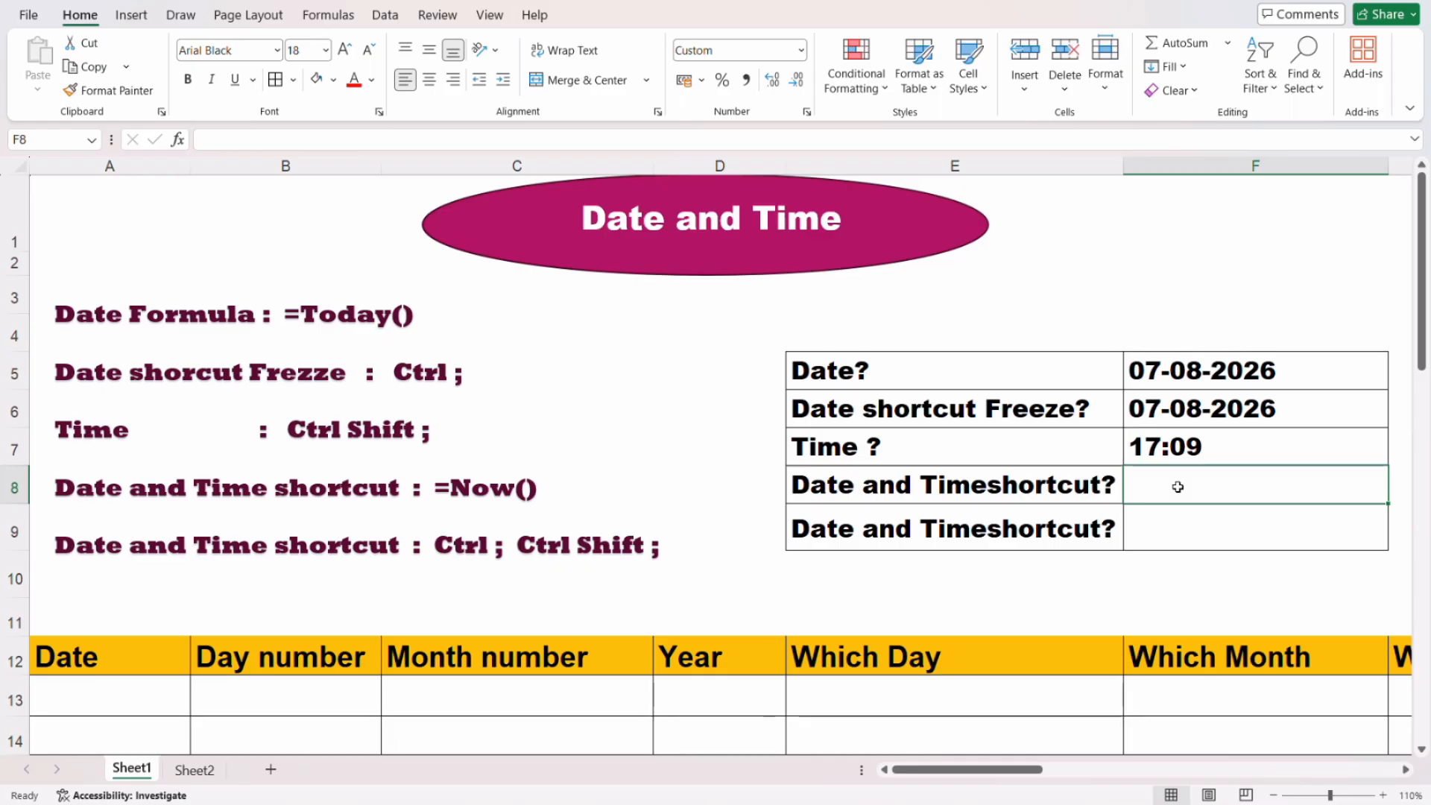
type("=now")
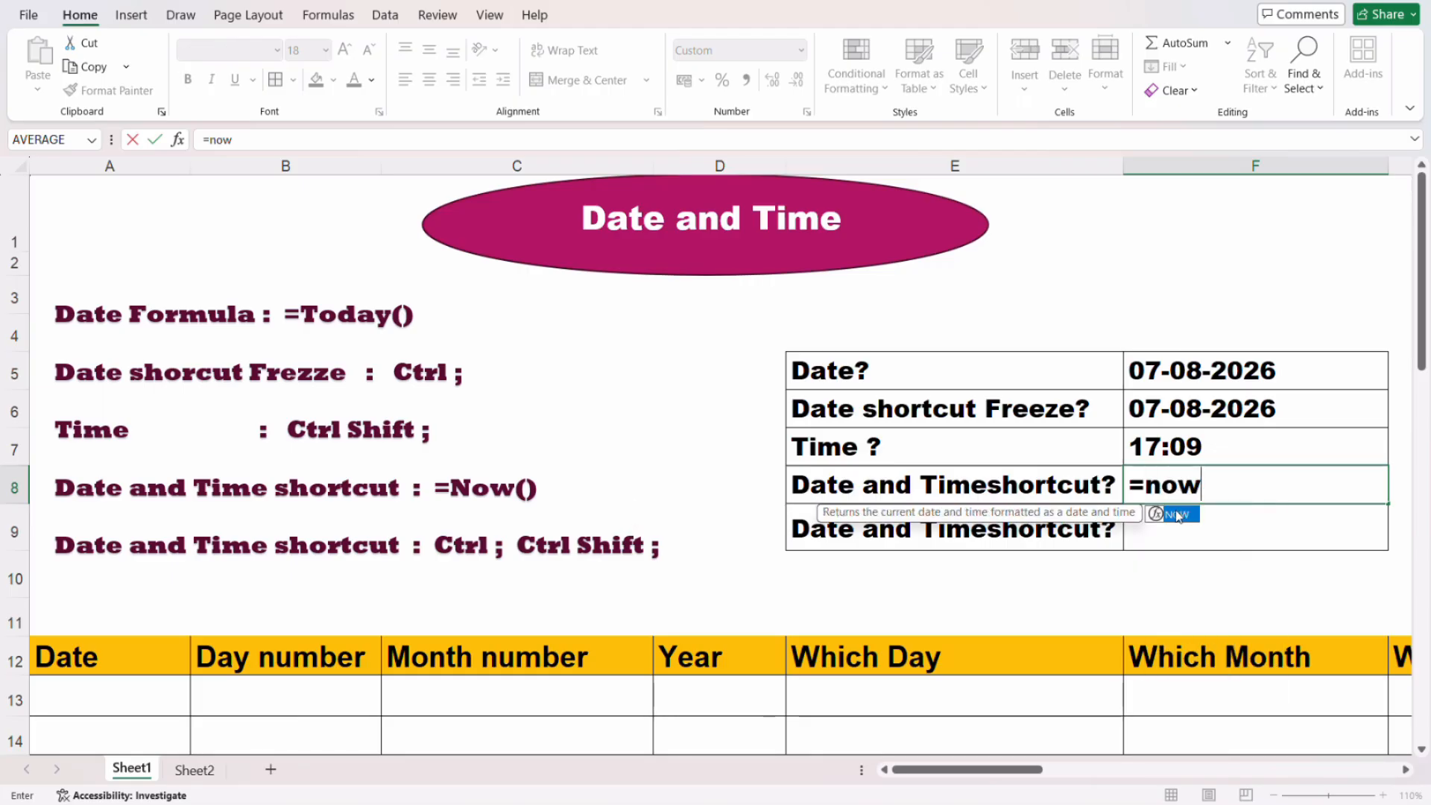
double_click(1185, 515)
type(")")
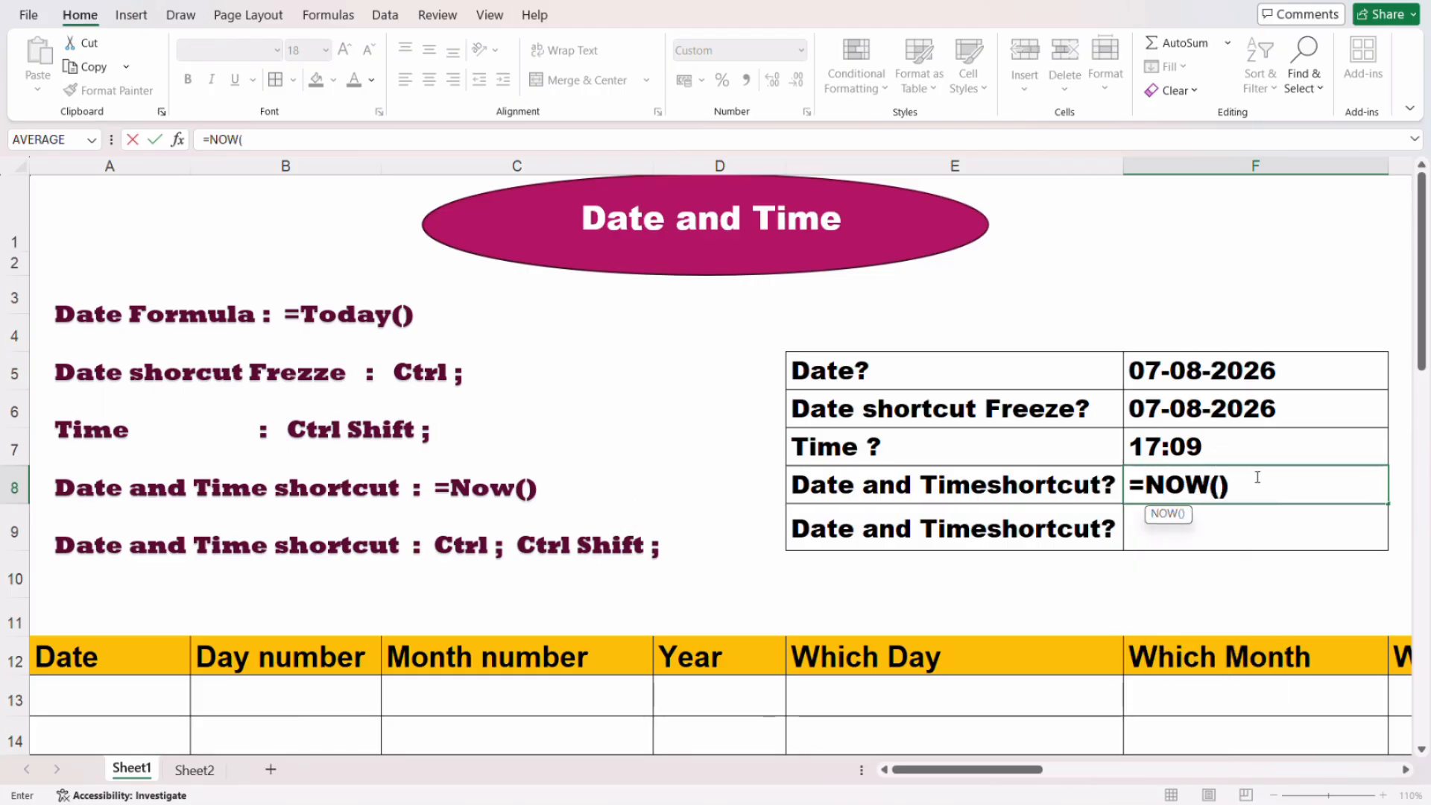
key("Return")
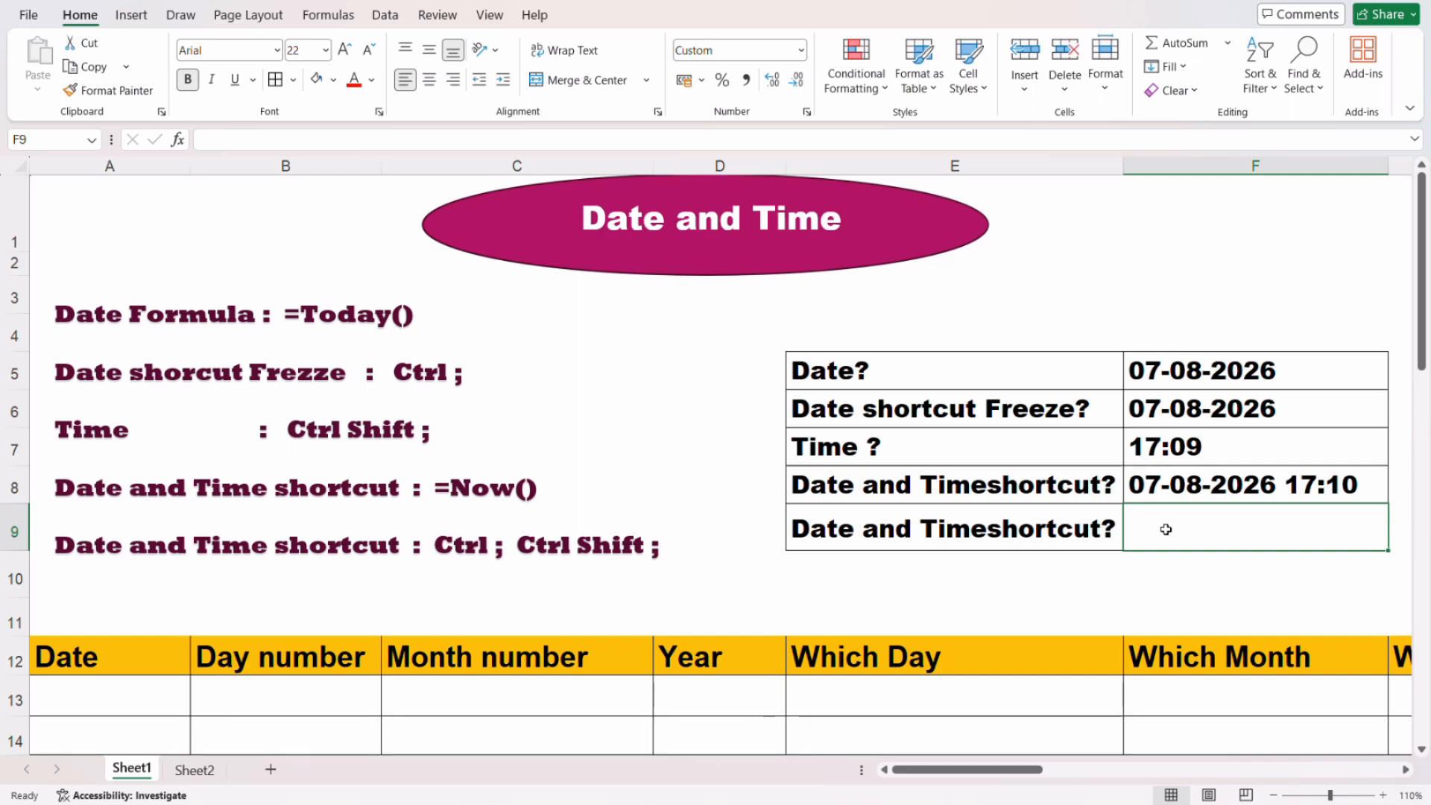
key("ctrl+semicolon")
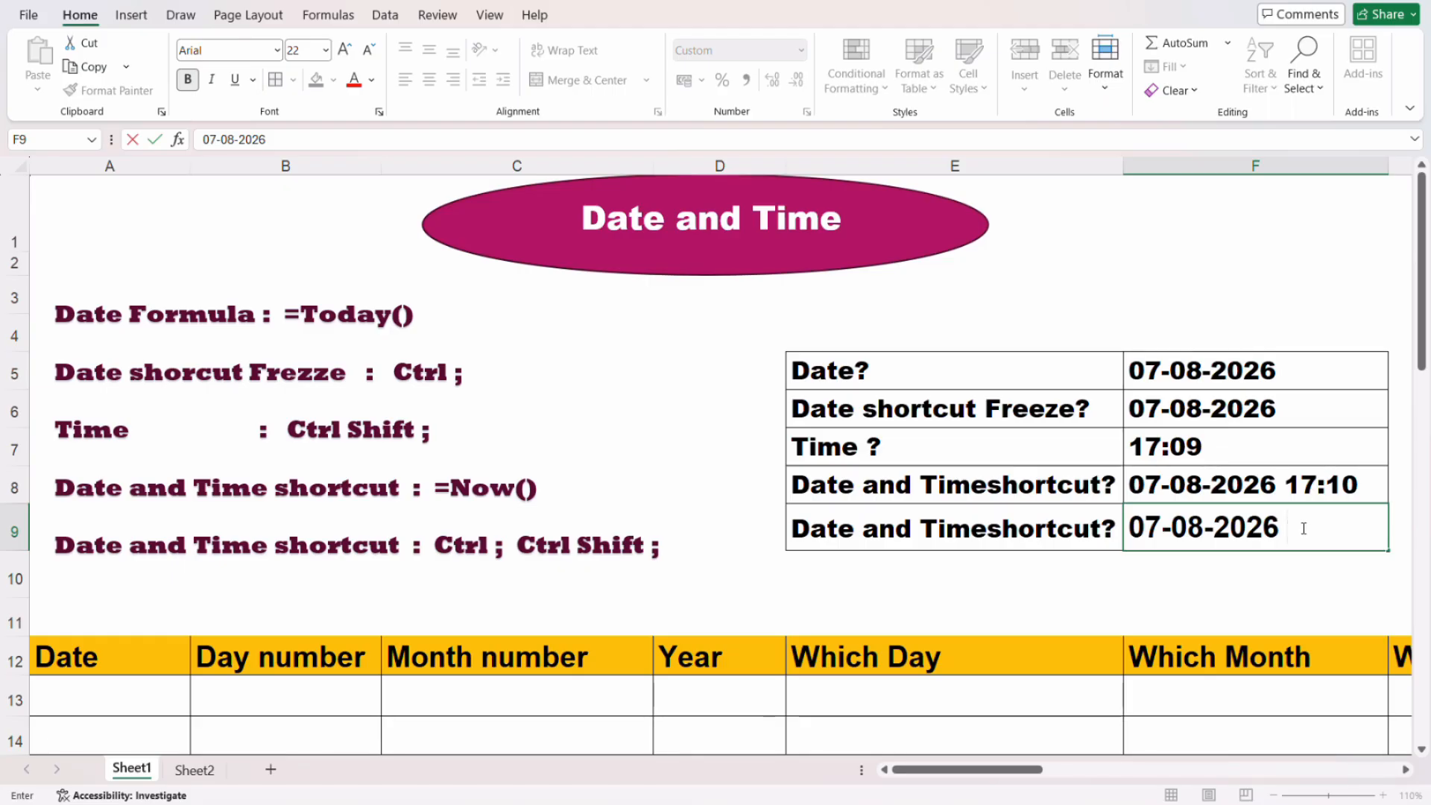
key("ctrl+shift+semicolon")
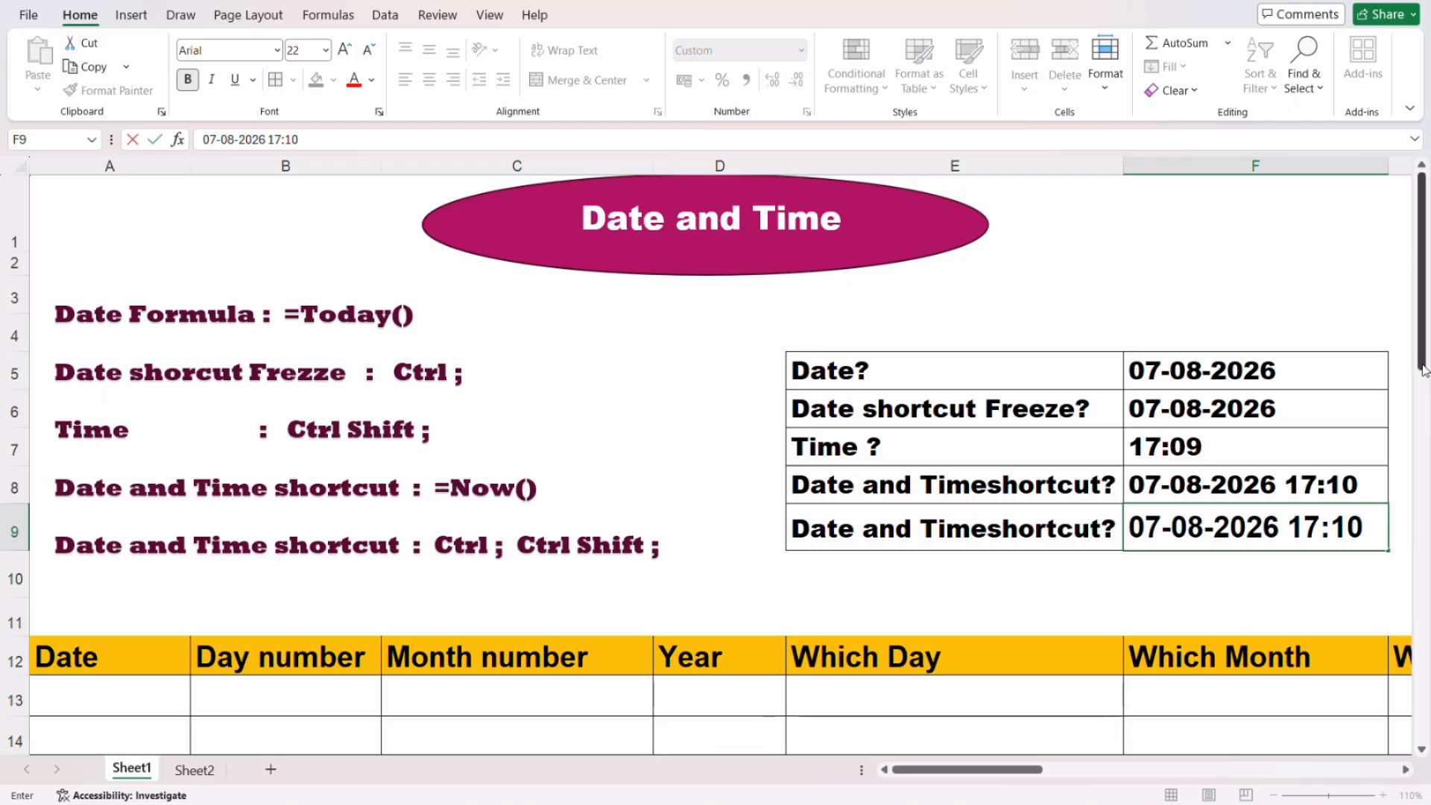
Copy the date formula from F5 into A13 under the Date header
left_click_drag(1423, 367, 1420, 405)
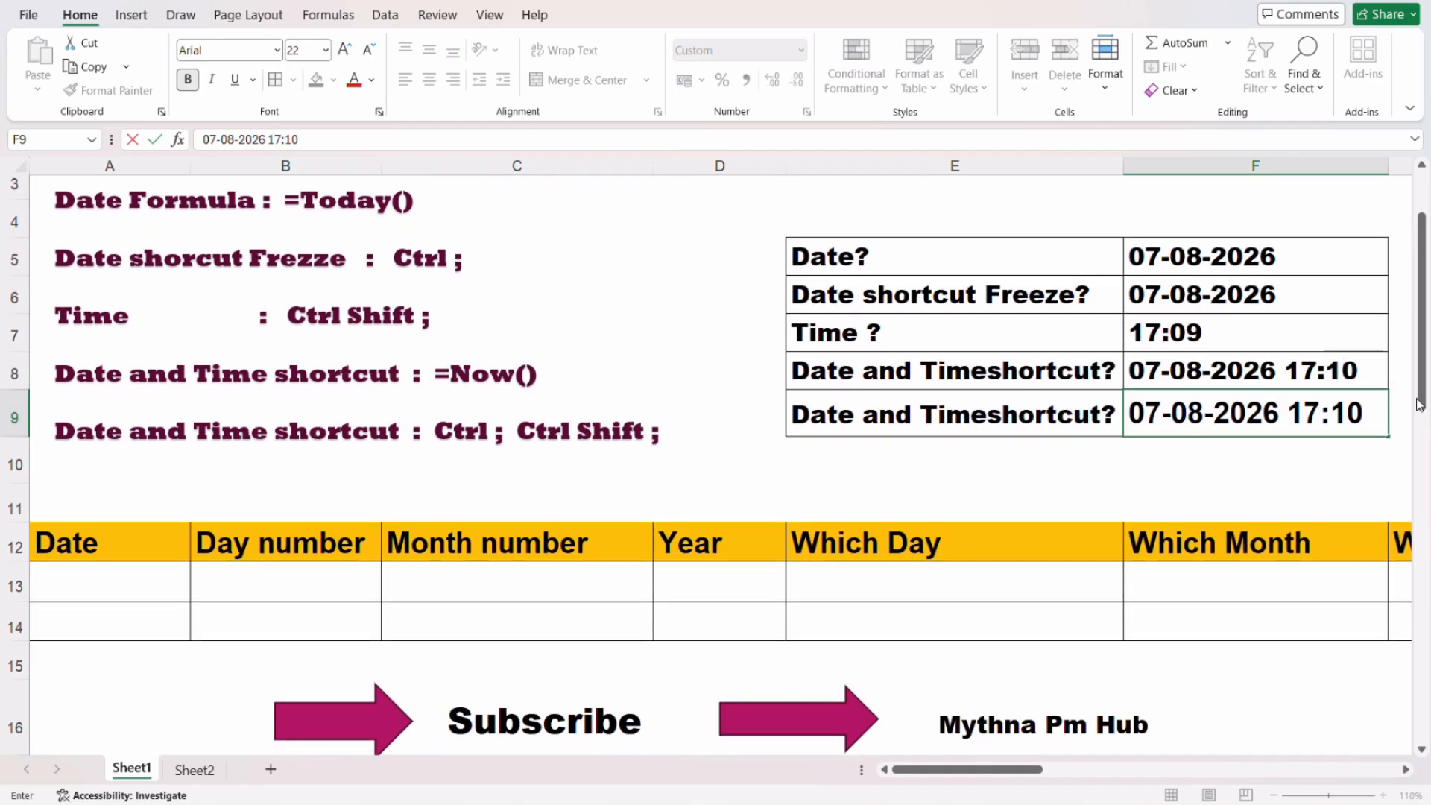
left_click(1204, 261)
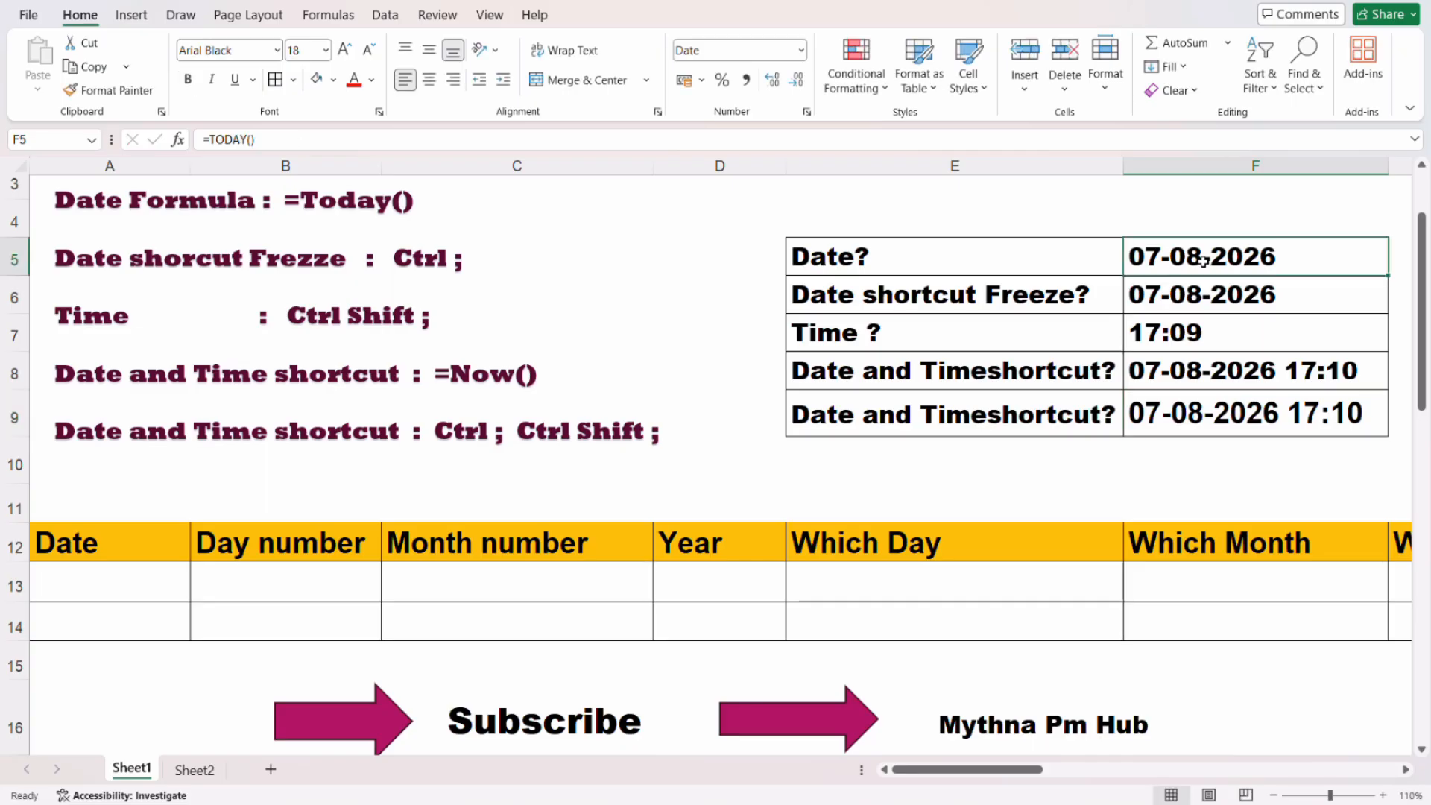
key("ctrl+c")
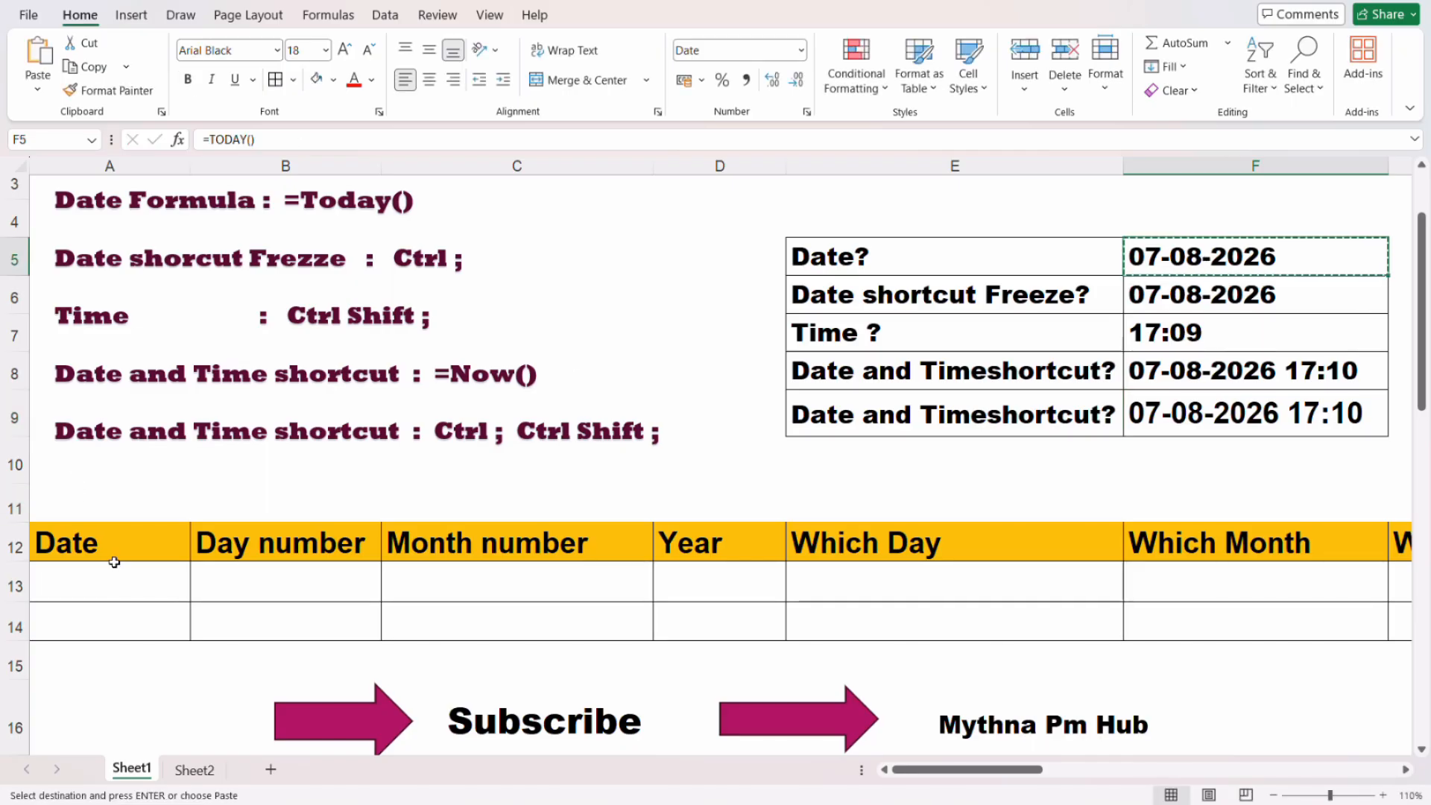
left_click(61, 589)
key("ctrl+v")
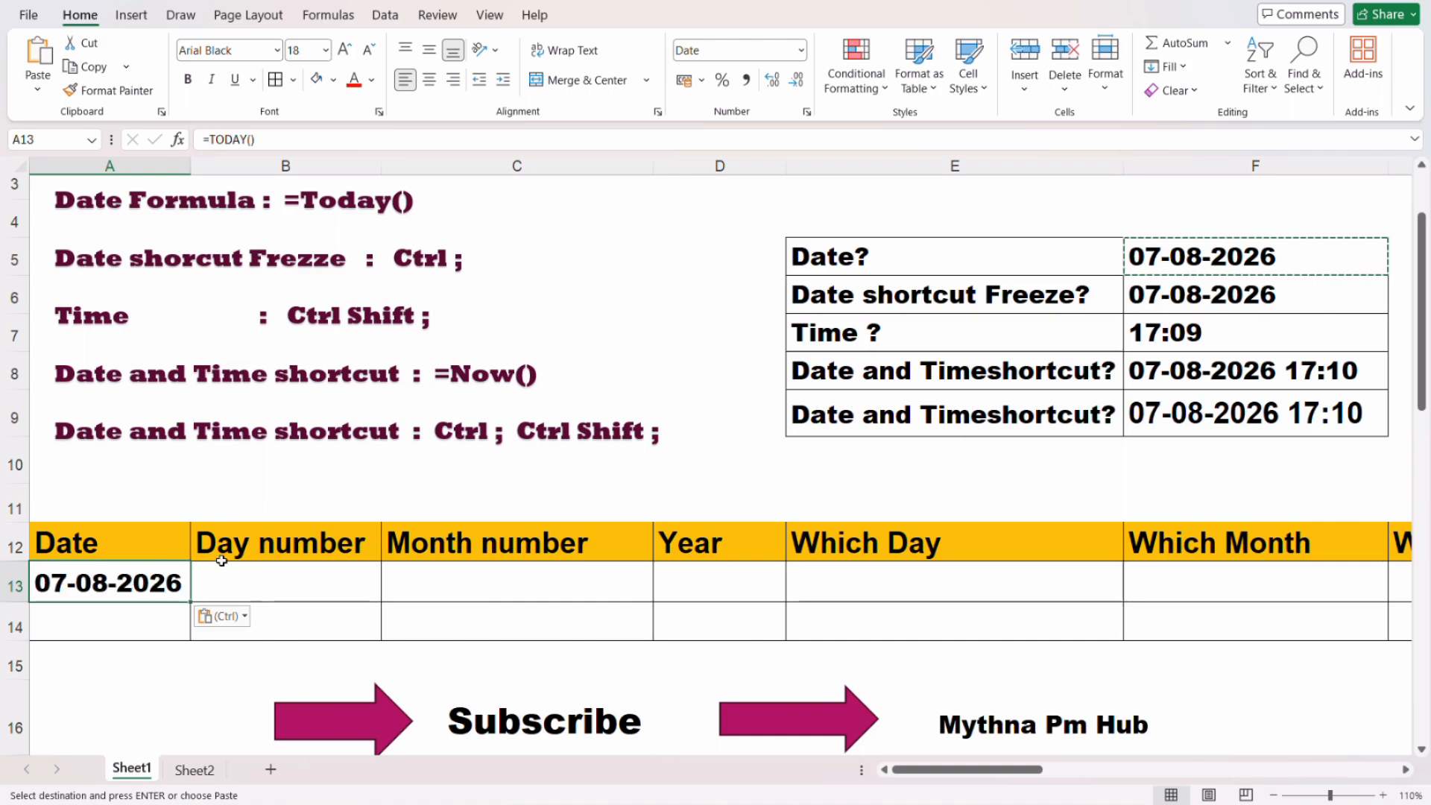
Begin a DAY formula in B13 under the Day number header
left_click(232, 581)
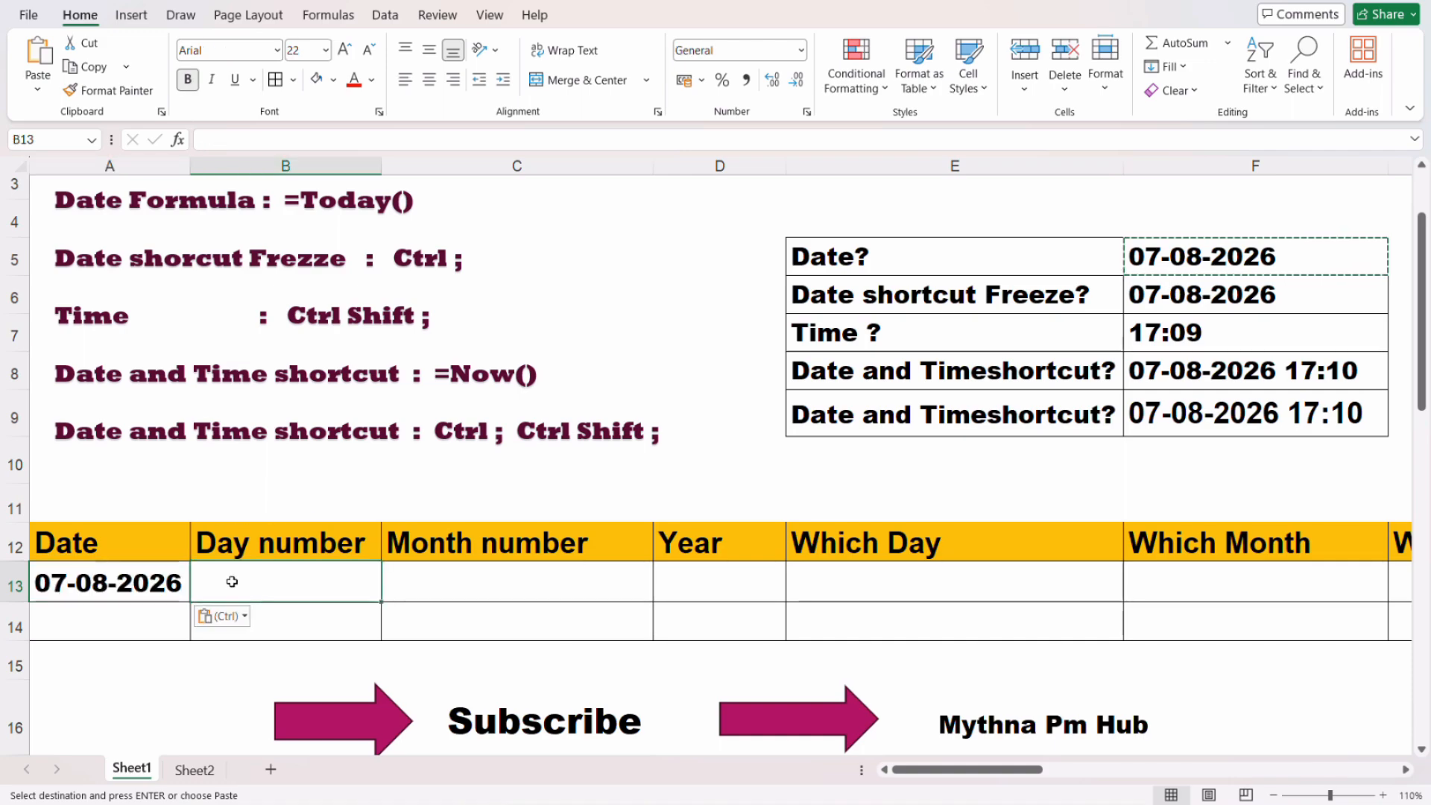
double_click(281, 583)
type("=day")
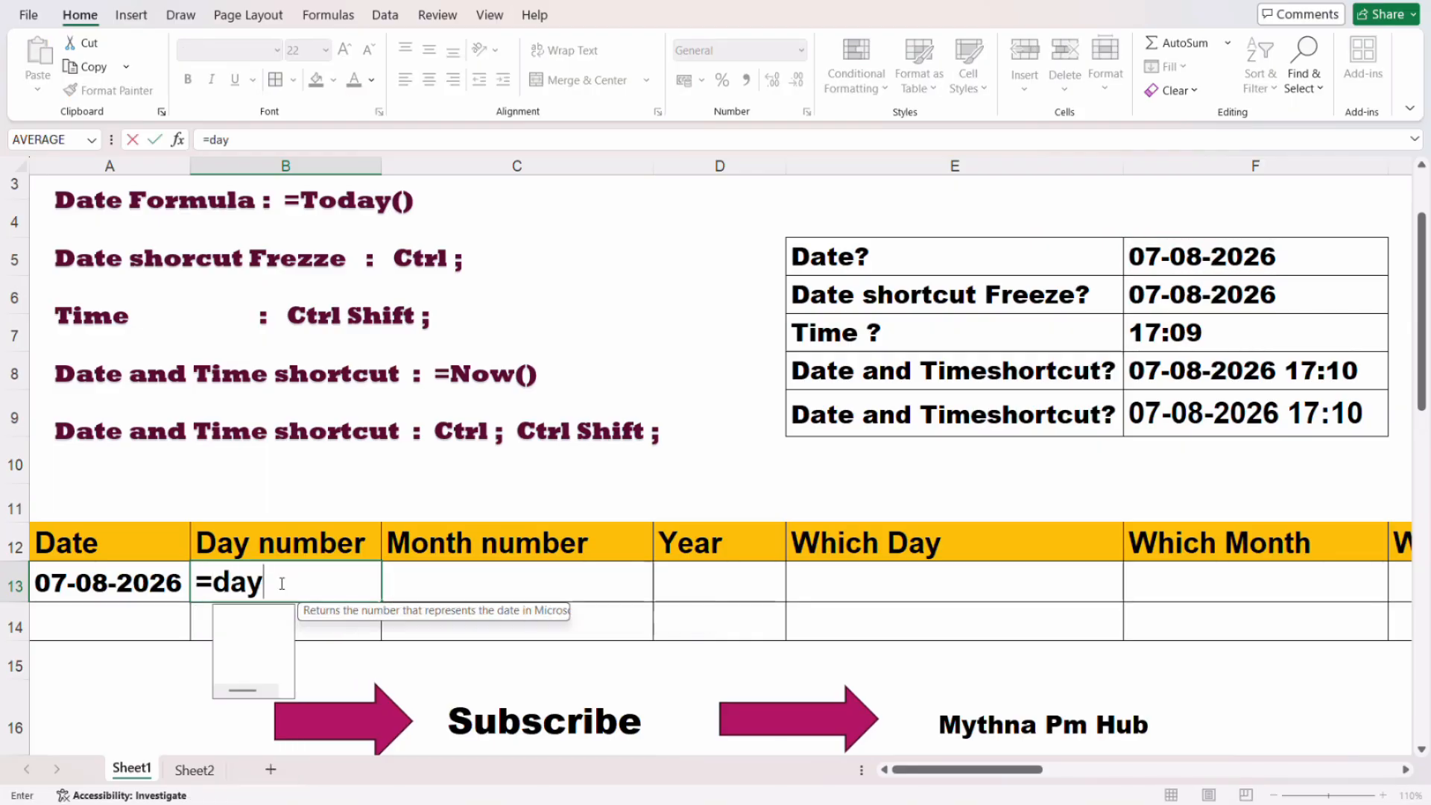